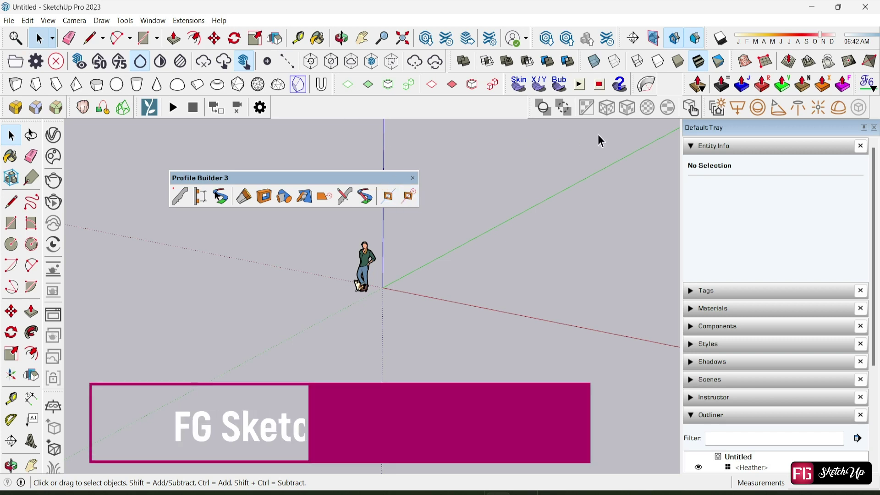
- Close the floating Profile Builder 3 toolbar, leaving the empty model with its figure
{"action": "left_click", "coordinate": [413, 178]}
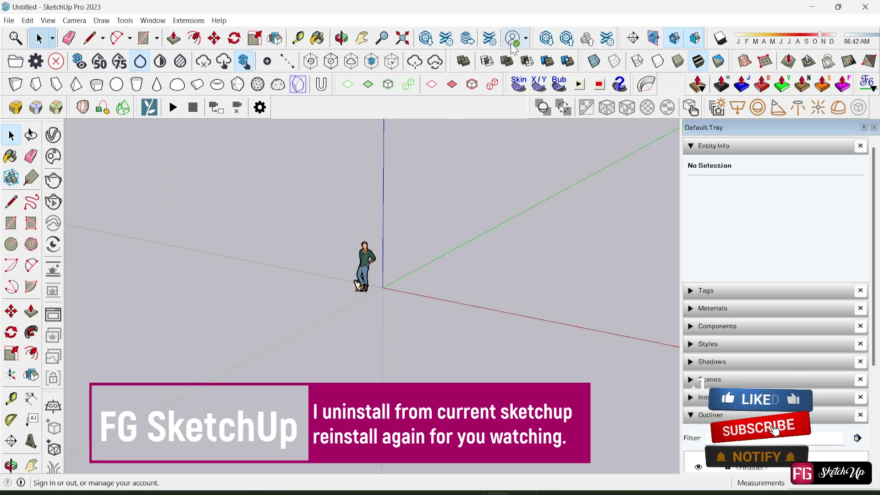
- Uninstall Profile Builder 3 from the Extension Manager's Manage list and confirm the removal
{"action": "left_click", "coordinate": [488, 42]}
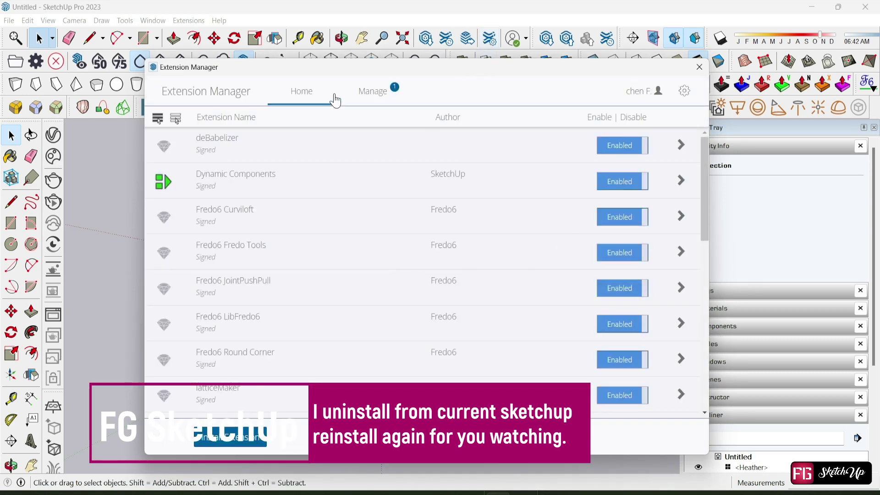
{"action": "left_click", "coordinate": [367, 93]}
{"action": "scroll", "coordinate": [633, 186], "scroll_direction": "down", "scroll_amount": 10}
{"action": "scroll", "coordinate": [628, 187], "scroll_direction": "down", "scroll_amount": 5}
{"action": "scroll", "coordinate": [599, 218], "scroll_direction": "up", "scroll_amount": 5}
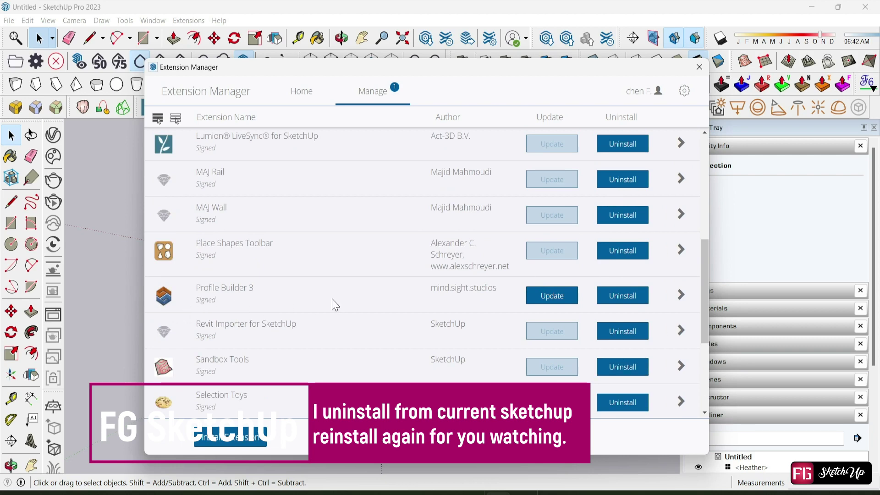
{"action": "left_click", "coordinate": [624, 298]}
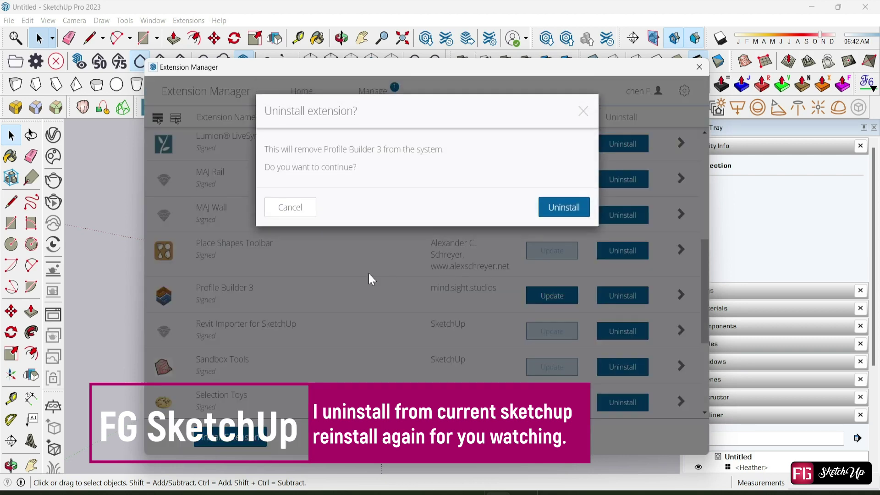
{"action": "left_click", "coordinate": [541, 205]}
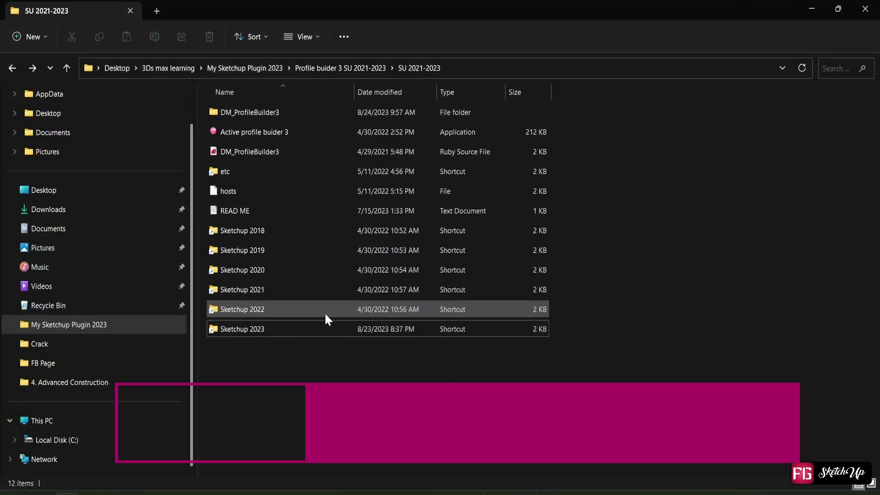
- Copy the DM_ProfileBuilder3 folder and its .rb file into the SketchUp 2023 Plugins folder
{"action": "left_click", "coordinate": [281, 326]}
{"action": "left_click", "coordinate": [258, 114]}
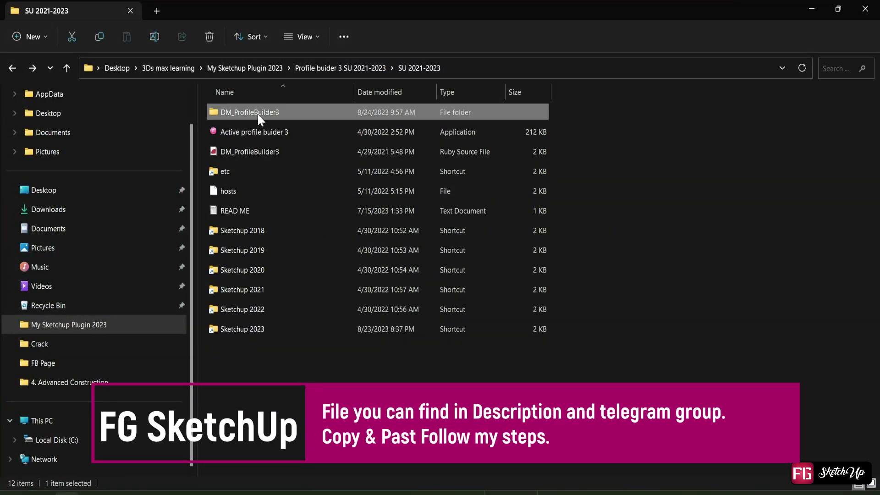
{"action": "left_click", "coordinate": [307, 155], "text": "ctrl"}
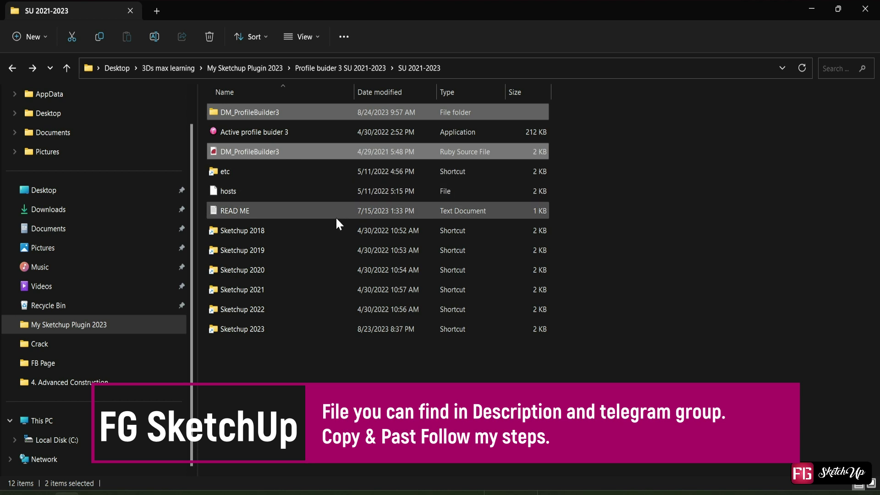
{"action": "right_click", "coordinate": [309, 153]}
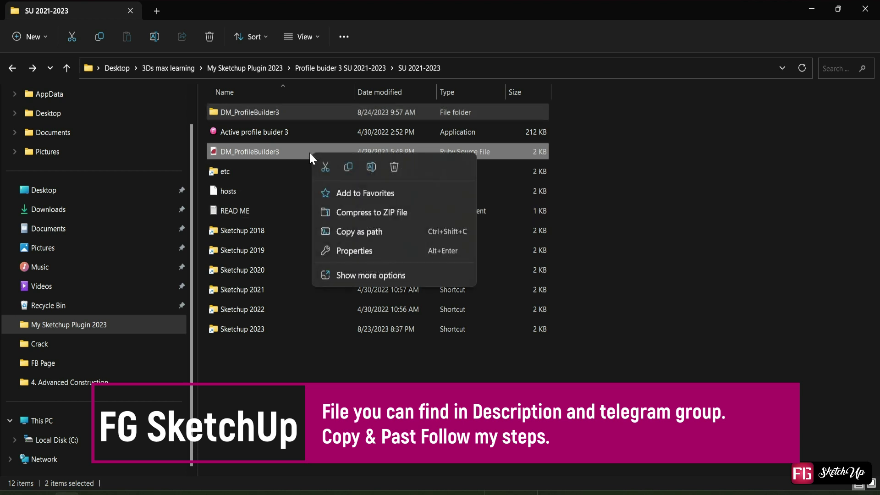
{"action": "left_click", "coordinate": [347, 166]}
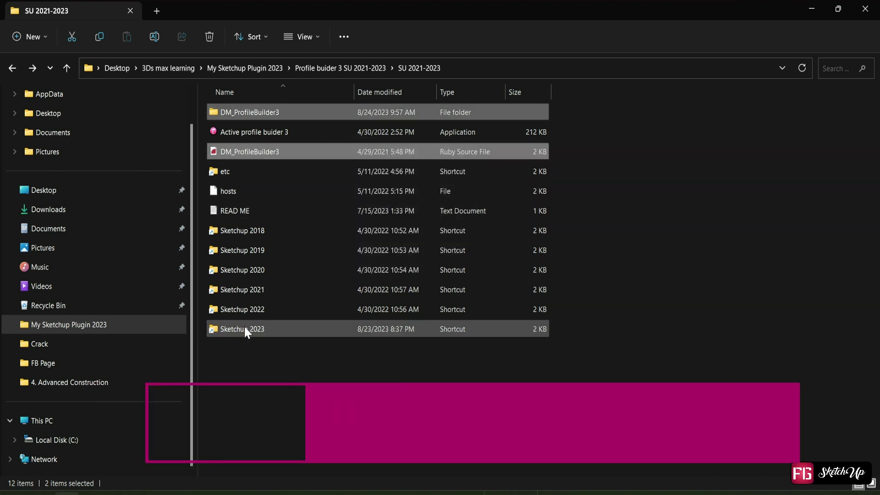
{"action": "double_click", "coordinate": [243, 329]}
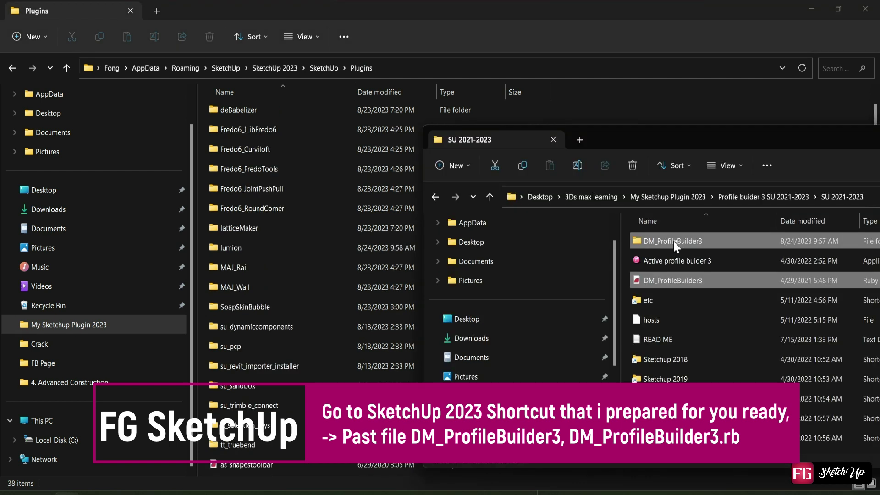
{"action": "mouse_move", "coordinate": [673, 241]}
{"action": "left_mouse_down"}
{"action": "mouse_move", "coordinate": [617, 107]}
{"action": "mouse_move", "coordinate": [648, 110]}
{"action": "left_mouse_up"}
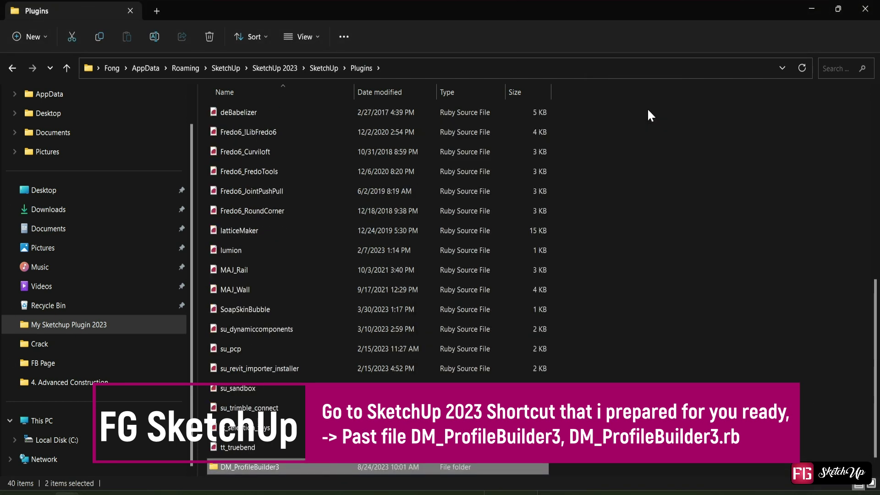
{"action": "scroll", "coordinate": [639, 220], "scroll_direction": "up", "scroll_amount": 7}
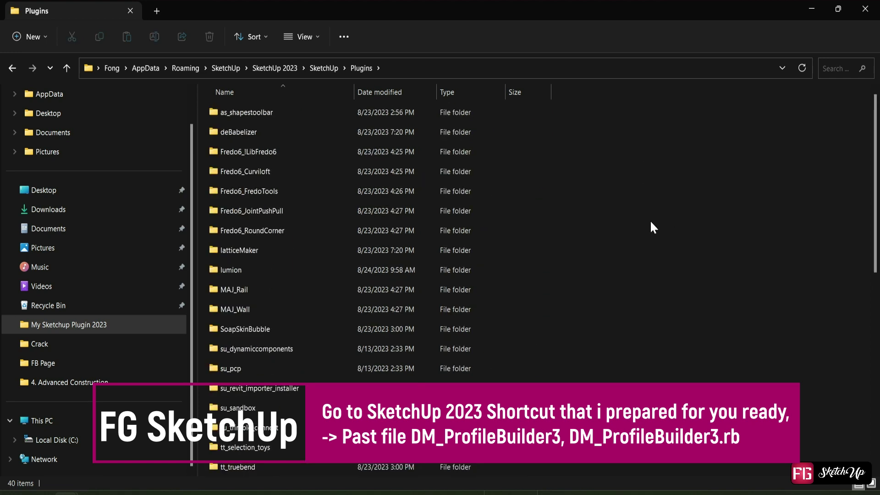
- Bring the SU 2021-2023 folder window back to front and maximize it
{"action": "key", "text": "alt+Tab"}
{"action": "left_click", "coordinate": [673, 298]}
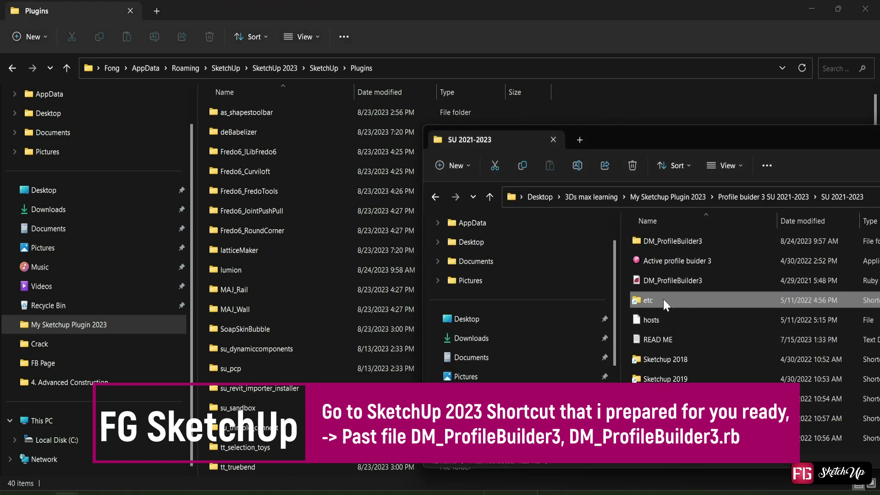
{"action": "double_click", "coordinate": [675, 138]}
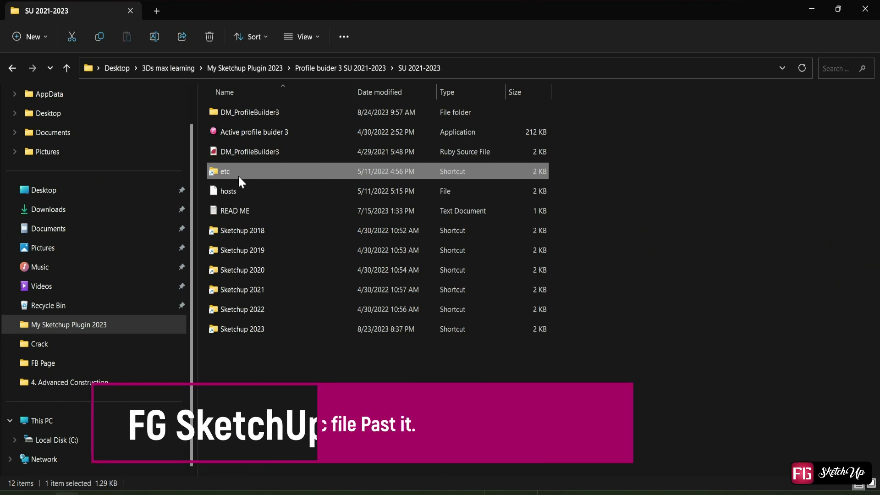
- Replace the hosts file in the system etc folder with the SU 2021-2023 copy, granting administrator permission
{"action": "left_click", "coordinate": [216, 194]}
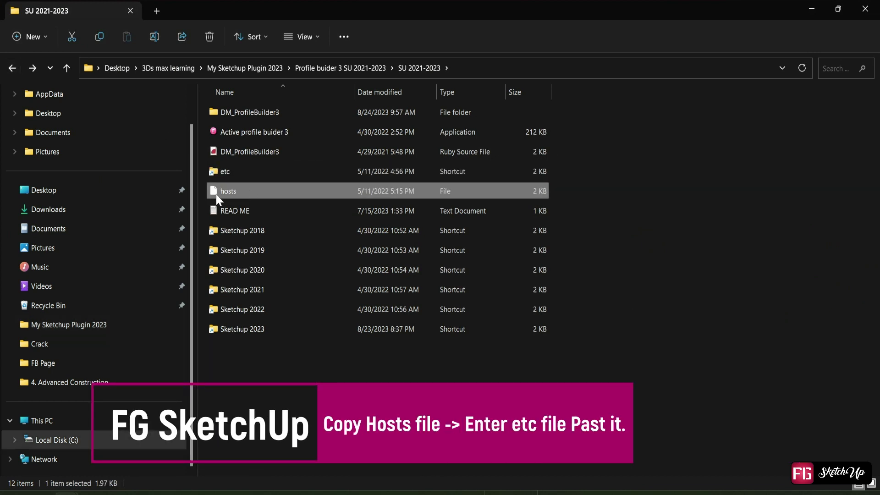
{"action": "right_click", "coordinate": [290, 193]}
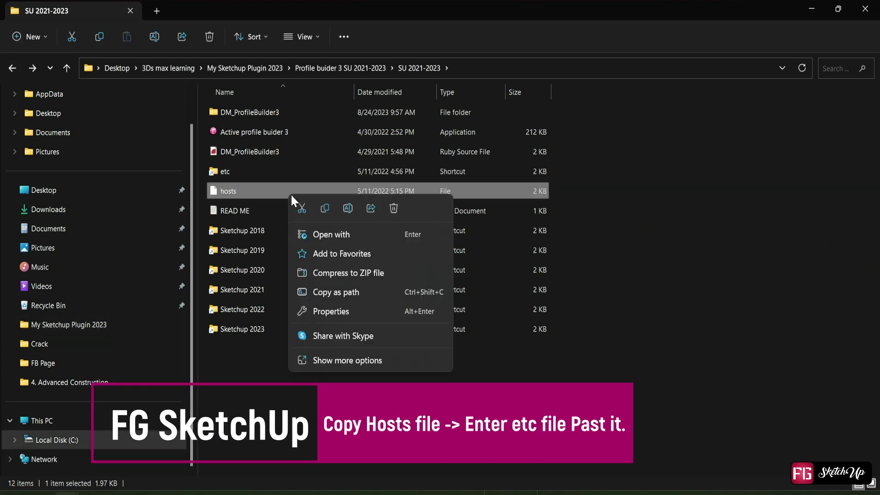
{"action": "left_click", "coordinate": [324, 208]}
{"action": "left_click", "coordinate": [243, 170]}
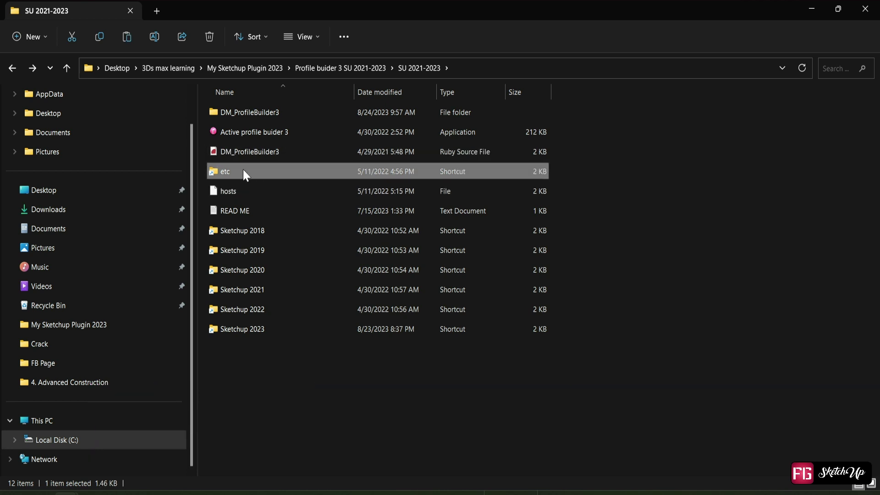
{"action": "double_click", "coordinate": [243, 171]}
{"action": "right_click", "coordinate": [680, 203]}
{"action": "left_click", "coordinate": [692, 218]}
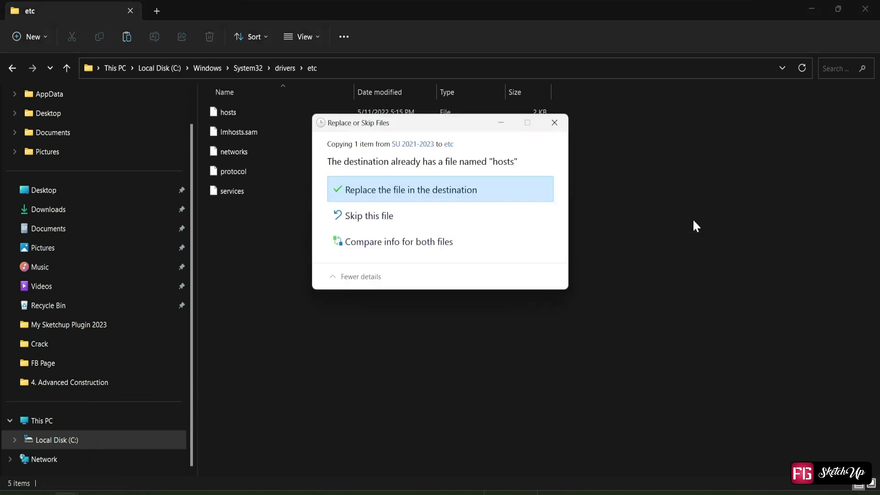
{"action": "left_click", "coordinate": [438, 198]}
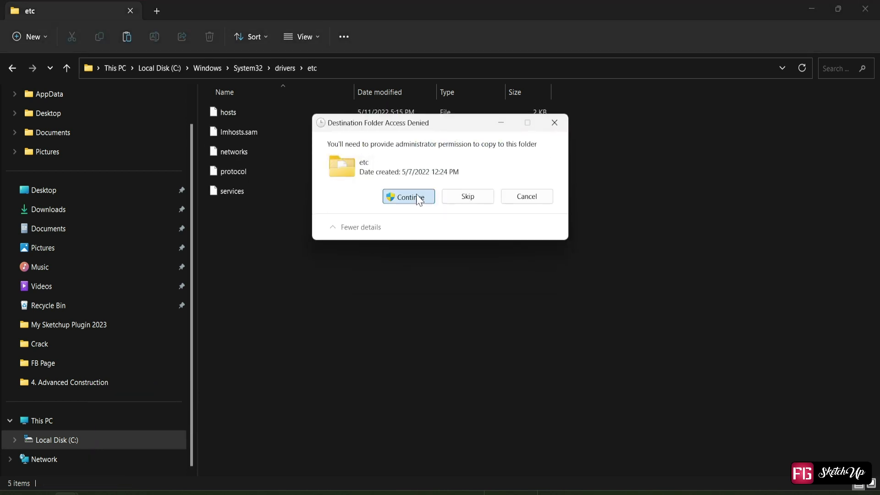
{"action": "left_click", "coordinate": [417, 197]}
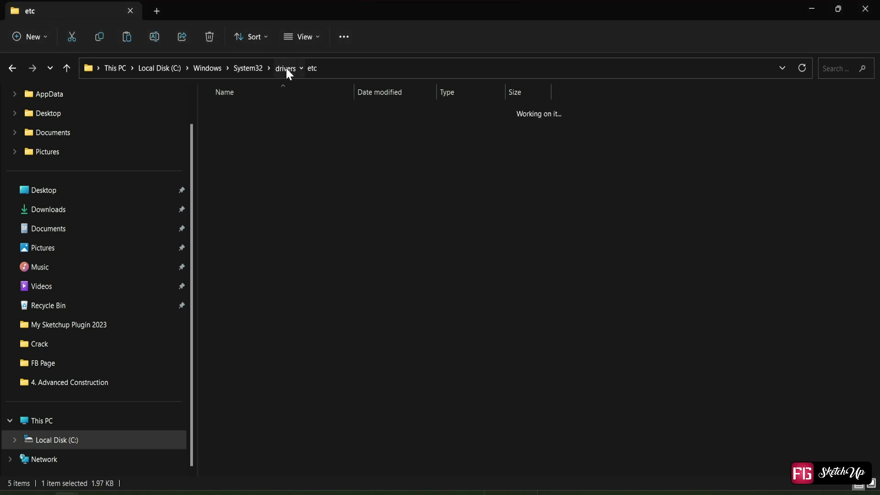
{"action": "left_click", "coordinate": [286, 70]}
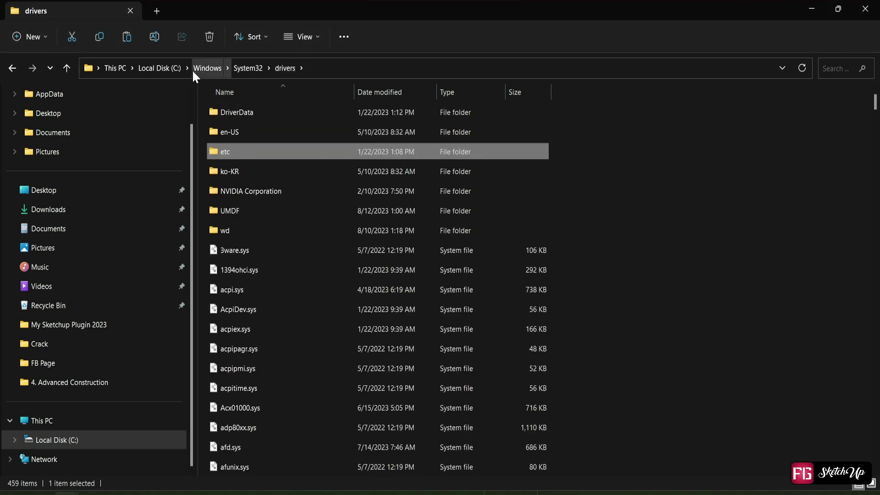
{"action": "left_click", "coordinate": [13, 68]}
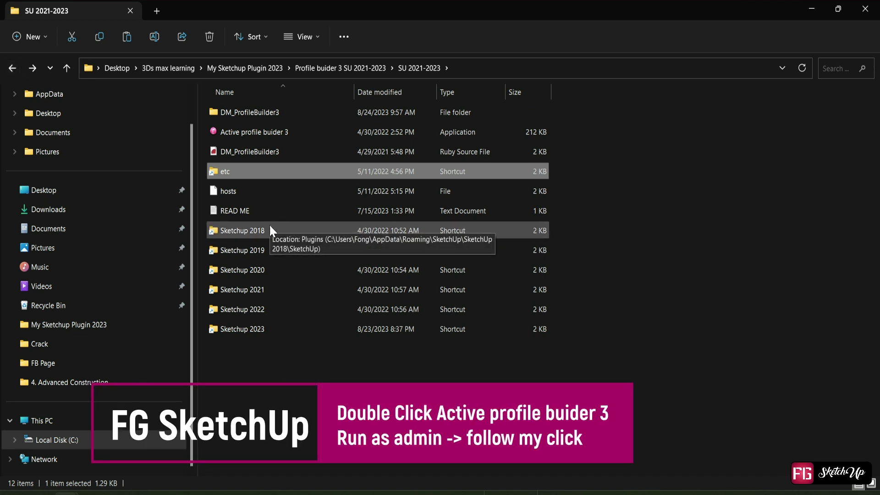
- Run Active profile buider 3 as administrator from the SU 2021-2023 folder
{"action": "right_click", "coordinate": [244, 134]}
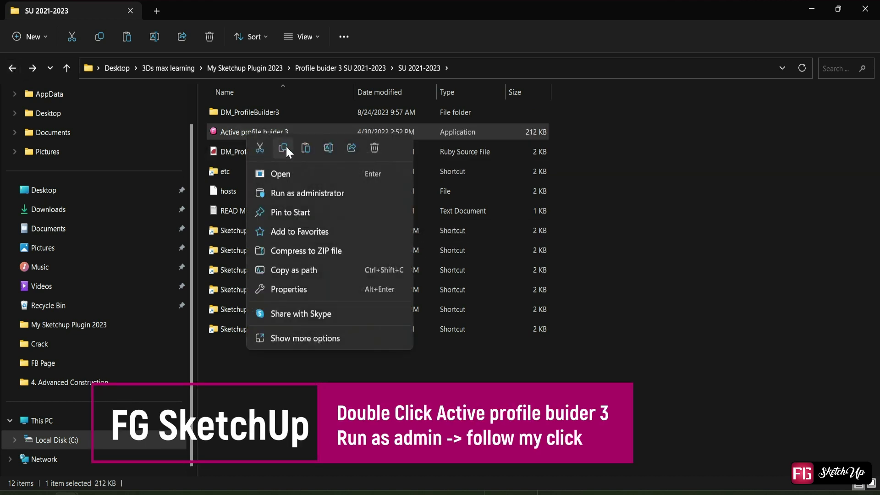
{"action": "left_click", "coordinate": [226, 132]}
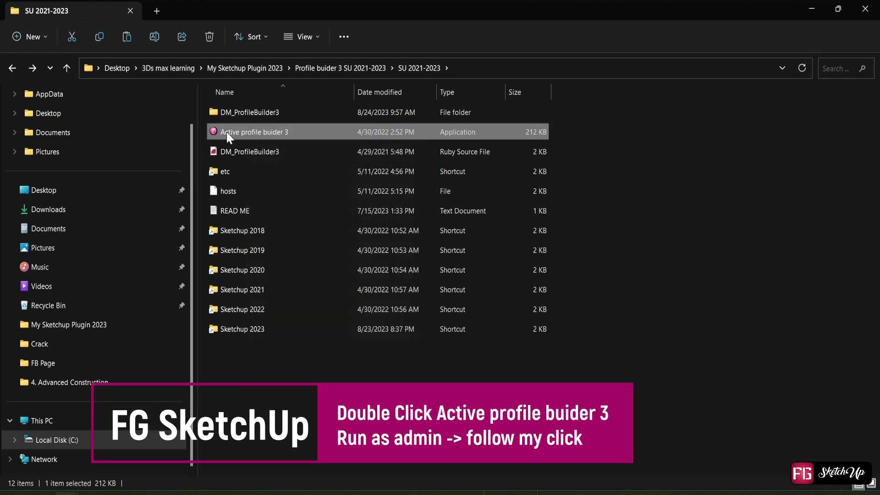
{"action": "scroll", "coordinate": [259, 118], "scroll_direction": "up", "scroll_amount": 1, "text": "ctrl"}
{"action": "scroll", "coordinate": [391, 139], "scroll_direction": "up", "scroll_amount": 1, "text": "ctrl"}
{"action": "scroll", "coordinate": [407, 158], "scroll_direction": "up", "scroll_amount": 2, "text": "ctrl"}
{"action": "scroll", "coordinate": [296, 133], "scroll_direction": "up", "scroll_amount": 1, "text": "ctrl"}
{"action": "right_click", "coordinate": [312, 143]}
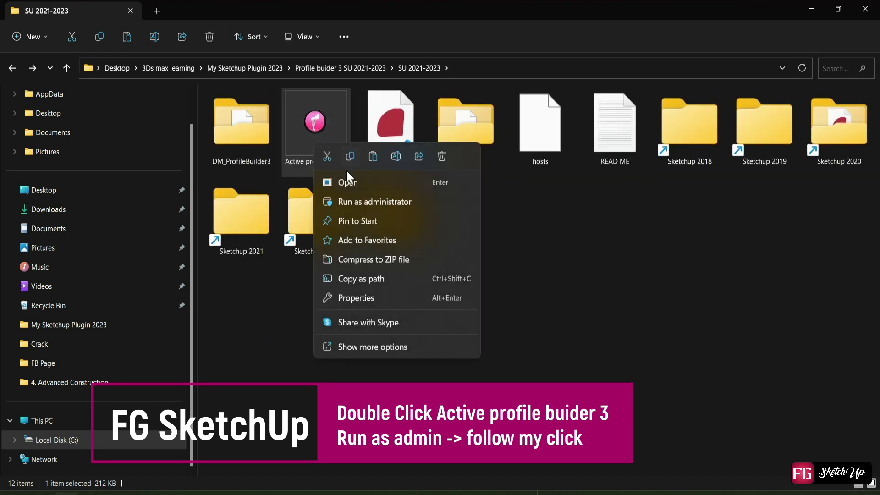
{"action": "left_click", "coordinate": [350, 200]}
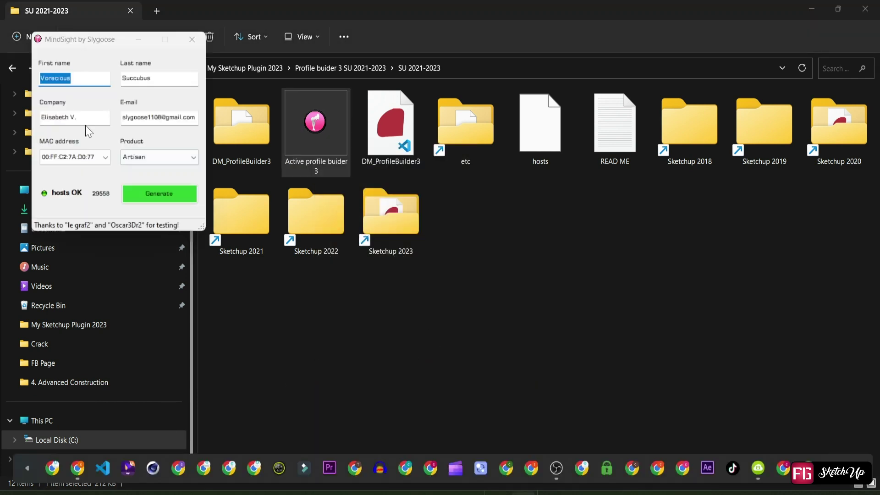
- Generate a Profile Builder license in MindSight and dismiss its message
{"action": "left_click_drag", "start_coordinate": [65, 42], "coordinate": [362, 162]}
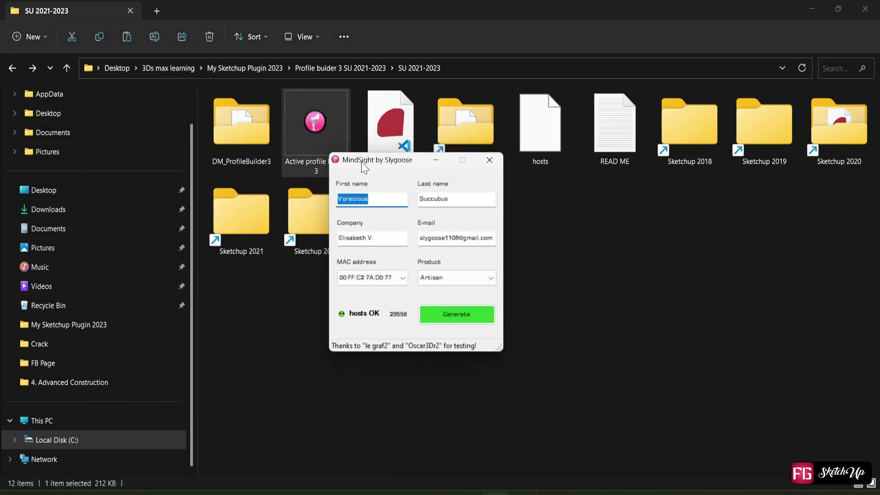
{"action": "left_click", "coordinate": [463, 277]}
{"action": "left_click", "coordinate": [446, 323]}
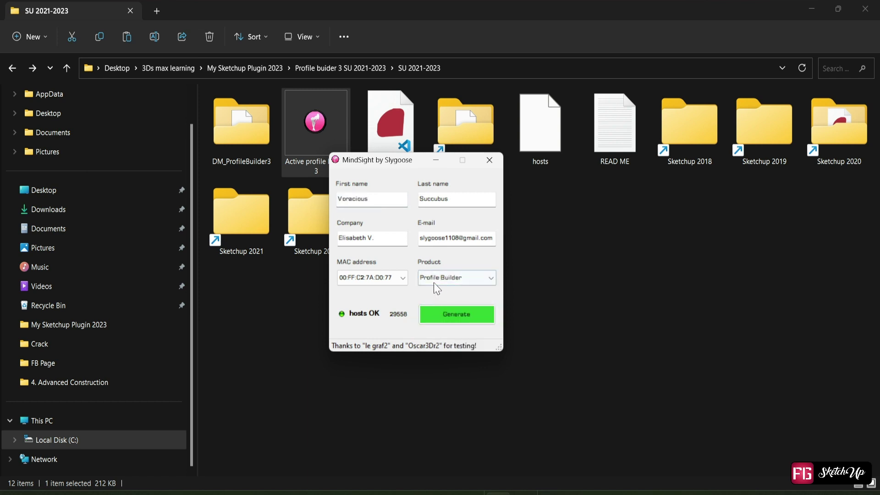
{"action": "left_click", "coordinate": [448, 315]}
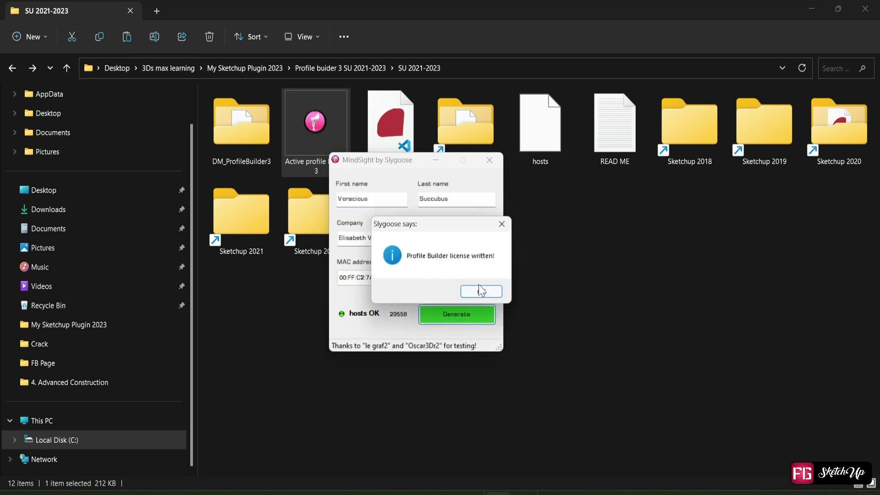
{"action": "left_click", "coordinate": [477, 296]}
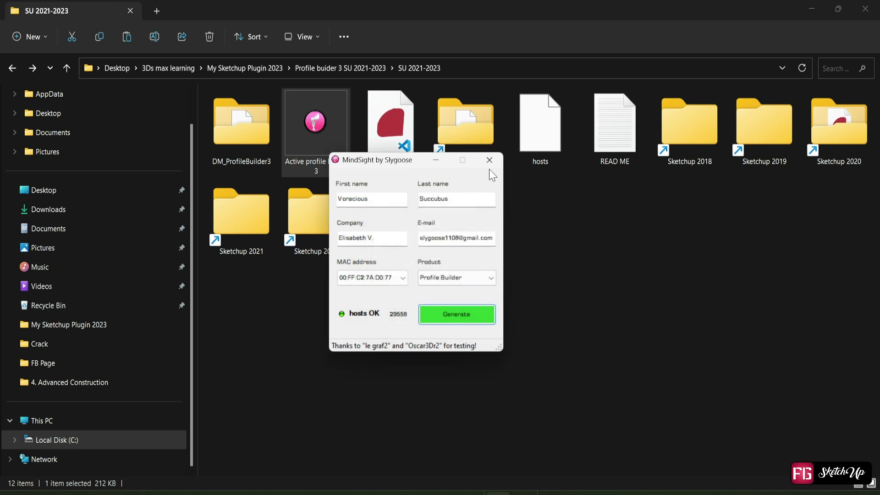
- Close the generator window and start a new empty SketchUp model
{"action": "left_click", "coordinate": [489, 160]}
{"action": "left_click", "coordinate": [513, 315]}
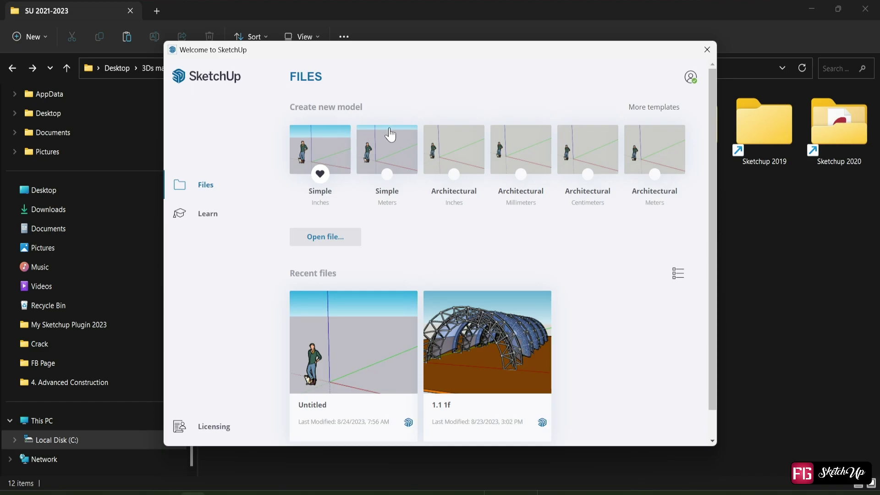
{"action": "left_click", "coordinate": [389, 134]}
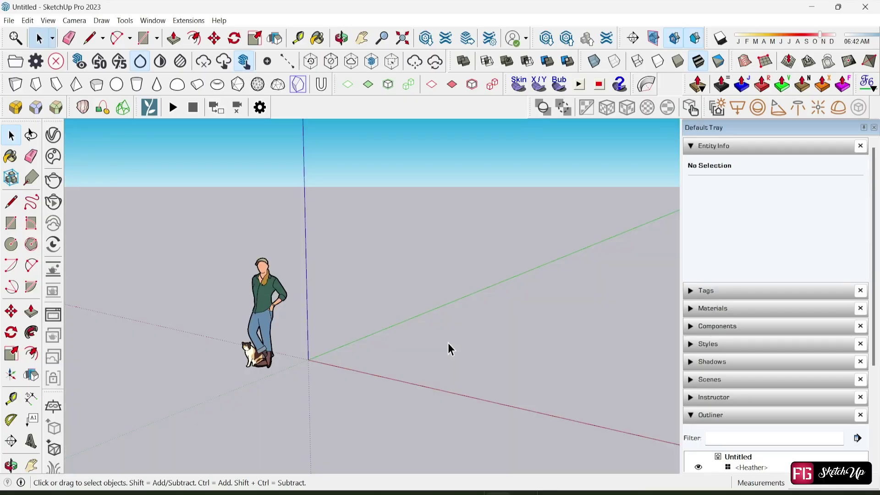
- Enable the Profile Builder 3 toolbar from the toolbar list and move it into view
{"action": "right_click", "coordinate": [320, 106]}
{"action": "left_click", "coordinate": [303, 110]}
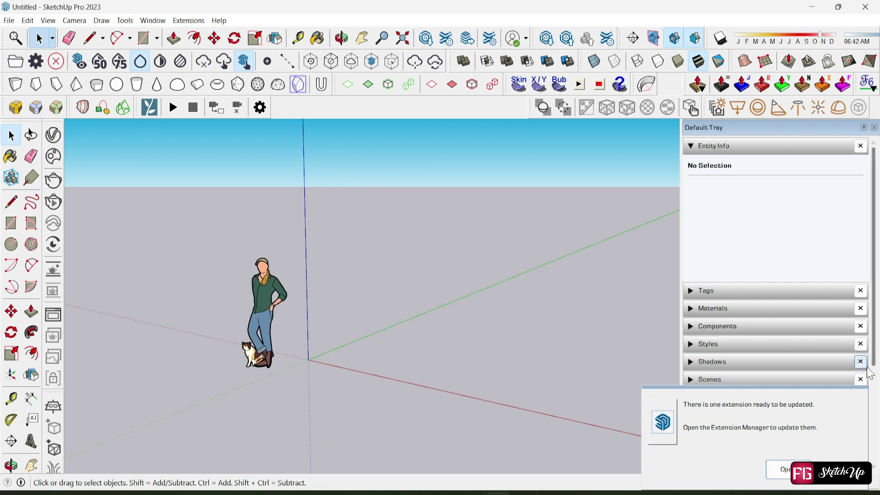
{"action": "right_click", "coordinate": [440, 111]}
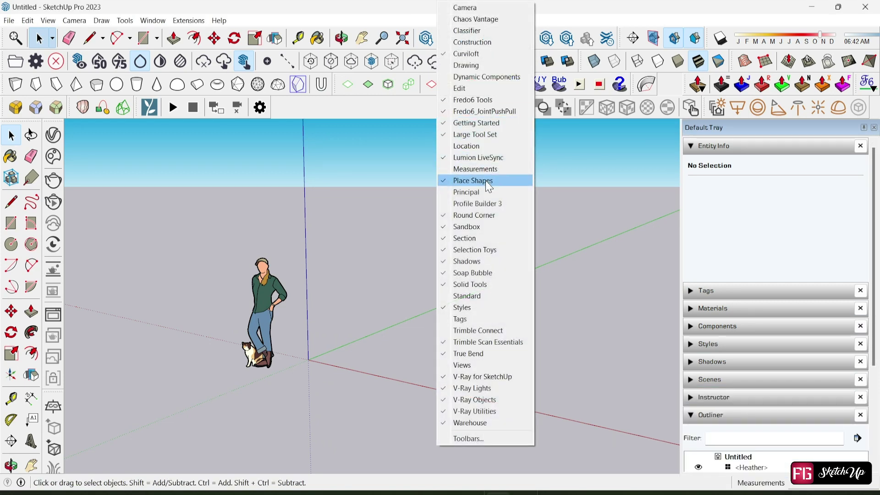
{"action": "left_click", "coordinate": [198, 24]}
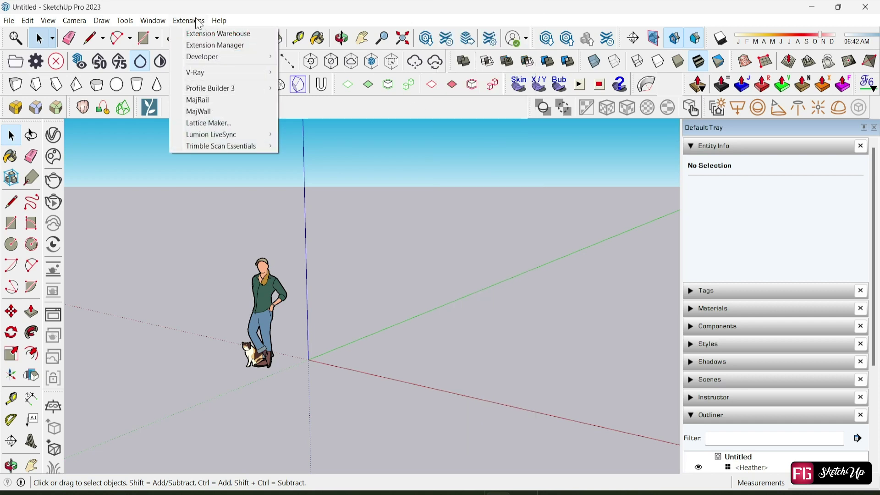
{"action": "mouse_move", "coordinate": [210, 88]}
{"action": "right_click", "coordinate": [408, 108]}
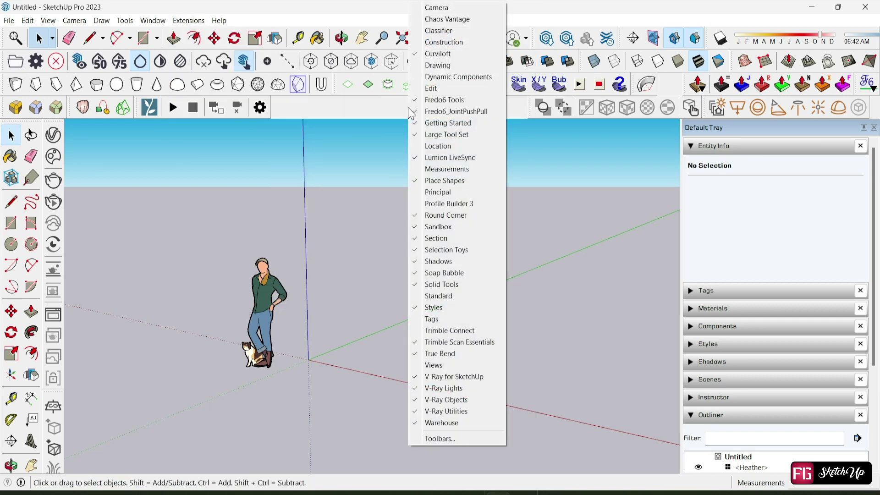
{"action": "left_click", "coordinate": [463, 203]}
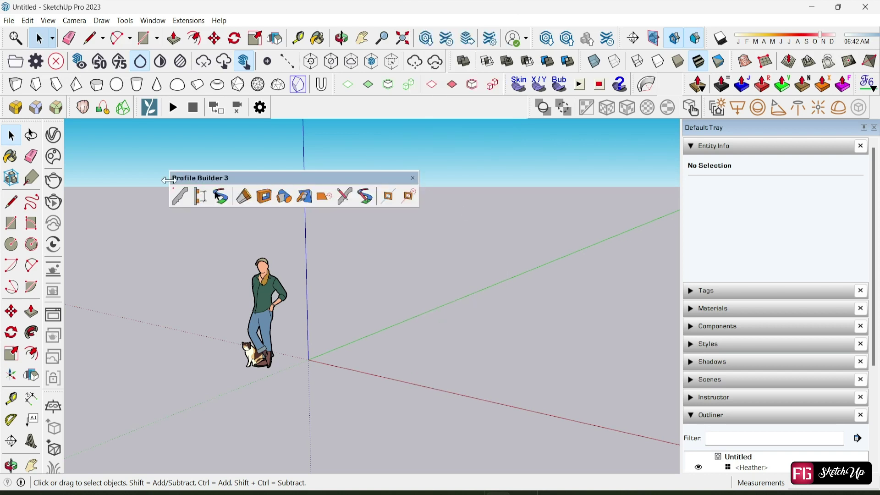
{"action": "left_click_drag", "start_coordinate": [182, 187], "coordinate": [331, 210]}
- Pick the Plinth profile from the Profile Dialog's example library
{"action": "left_click", "coordinate": [329, 220]}
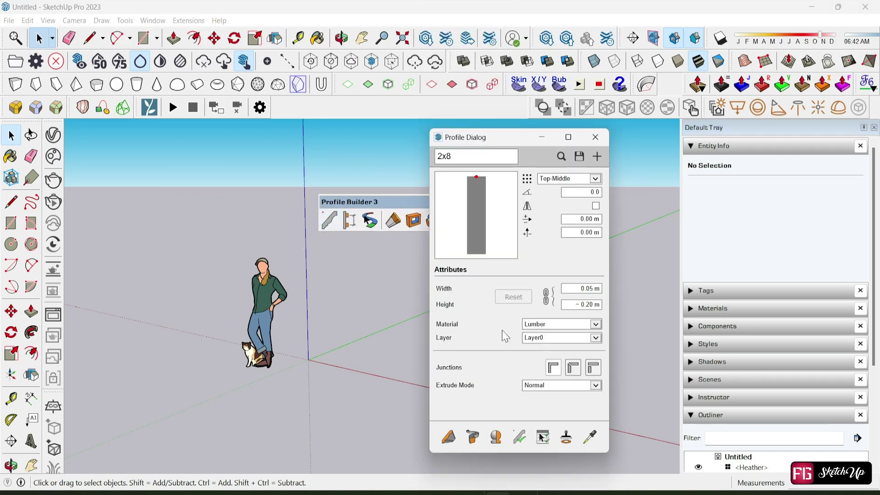
{"action": "left_click", "coordinate": [561, 157]}
{"action": "scroll", "coordinate": [472, 293], "scroll_direction": "down", "scroll_amount": 1}
{"action": "scroll", "coordinate": [492, 320], "scroll_direction": "down", "scroll_amount": 5}
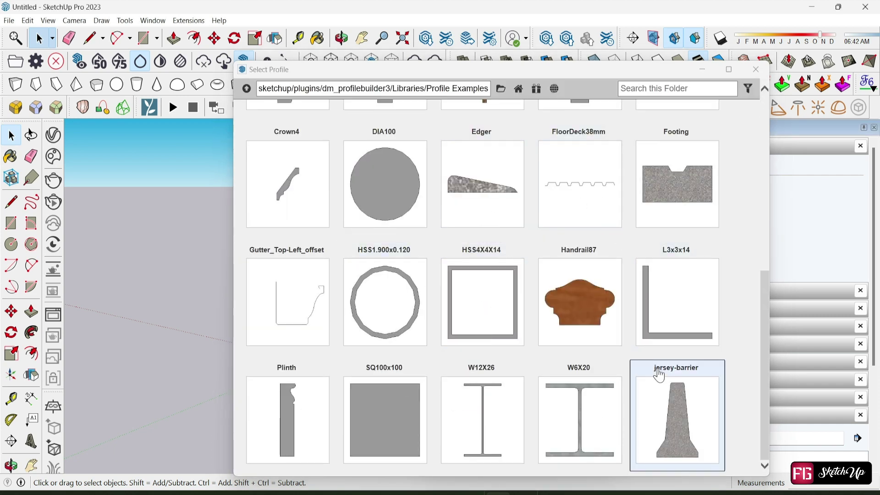
{"action": "left_click", "coordinate": [307, 413]}
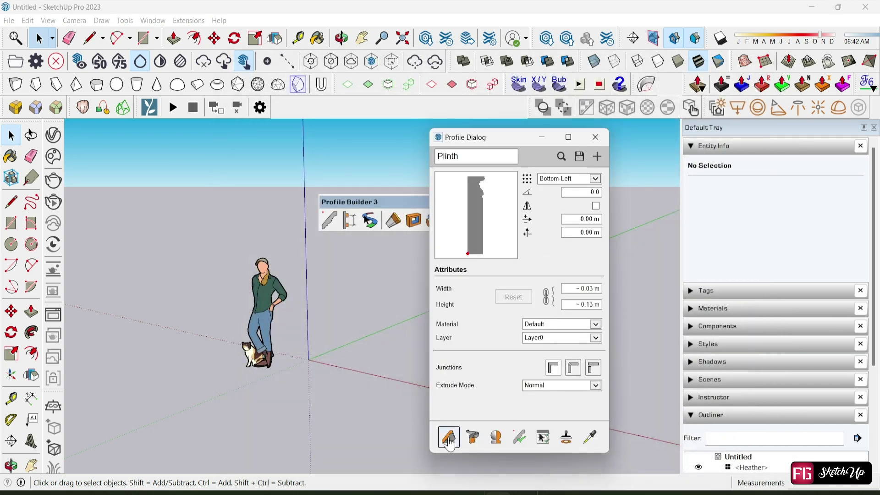
- Build the Plinth member along a closed four-corner rectangle on the ground, then close the dialog
{"action": "left_click", "coordinate": [450, 440]}
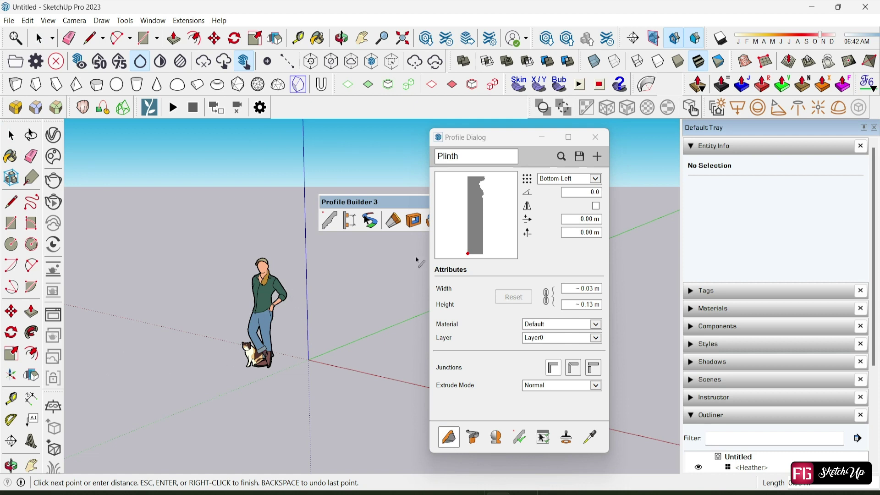
{"action": "left_click_drag", "start_coordinate": [474, 138], "coordinate": [591, 117]}
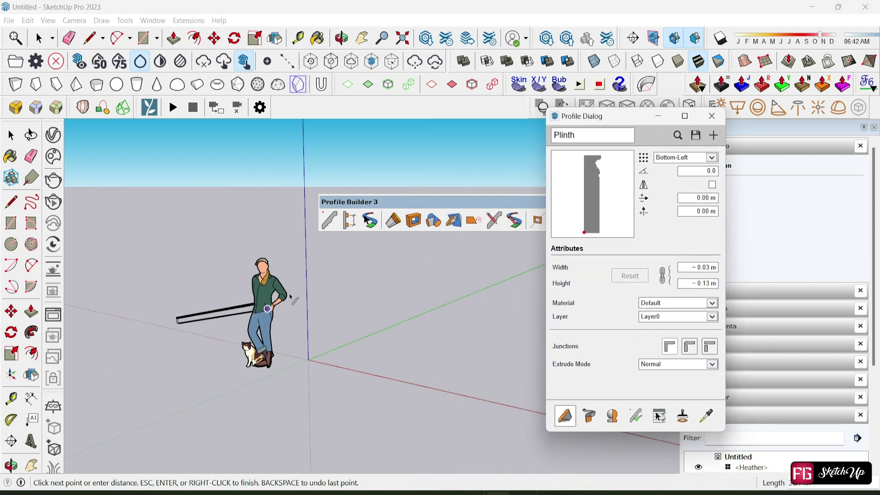
{"action": "left_click", "coordinate": [428, 360]}
{"action": "left_click", "coordinate": [189, 423]}
{"action": "left_click", "coordinate": [180, 320]}
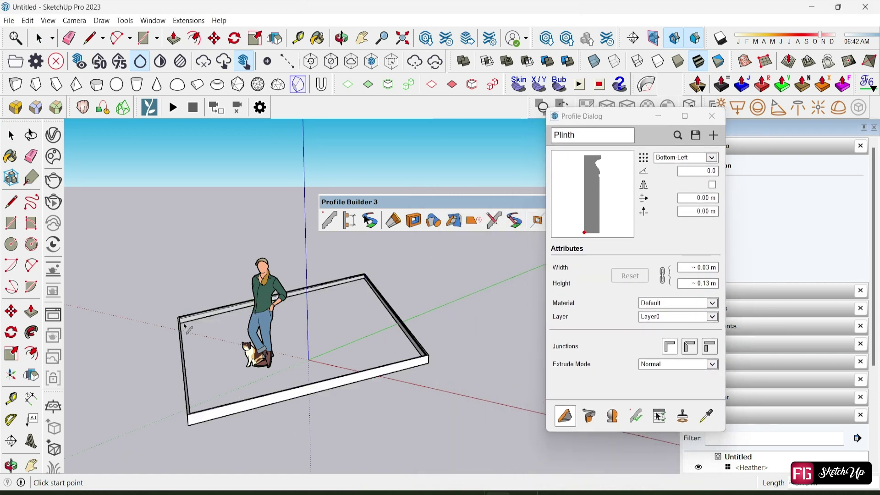
{"action": "left_click", "coordinate": [363, 380]}
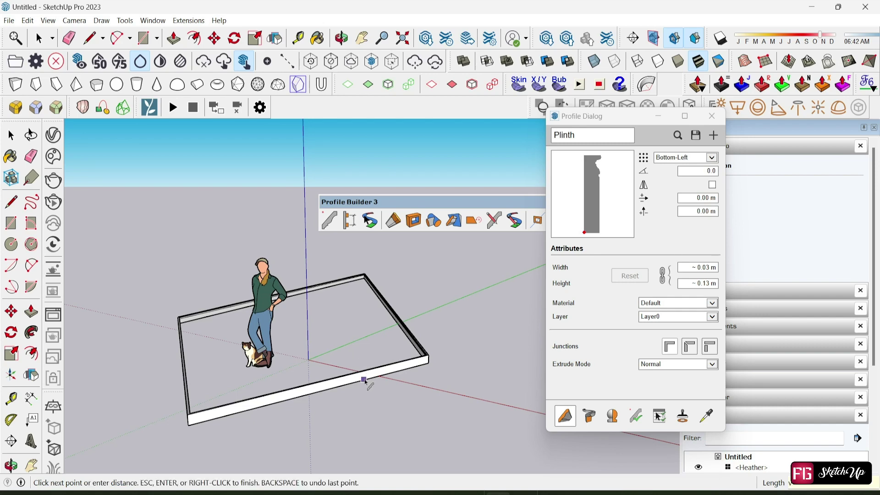
{"action": "key", "text": "Escape"}
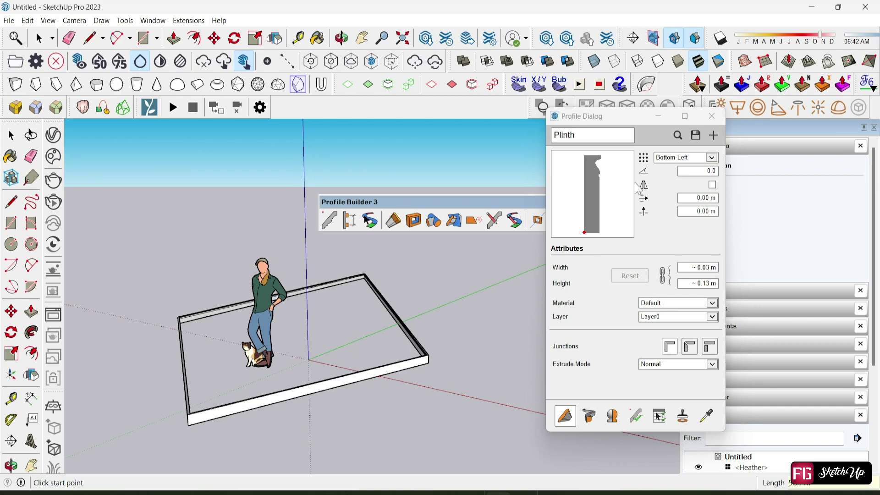
{"action": "left_click", "coordinate": [709, 118]}
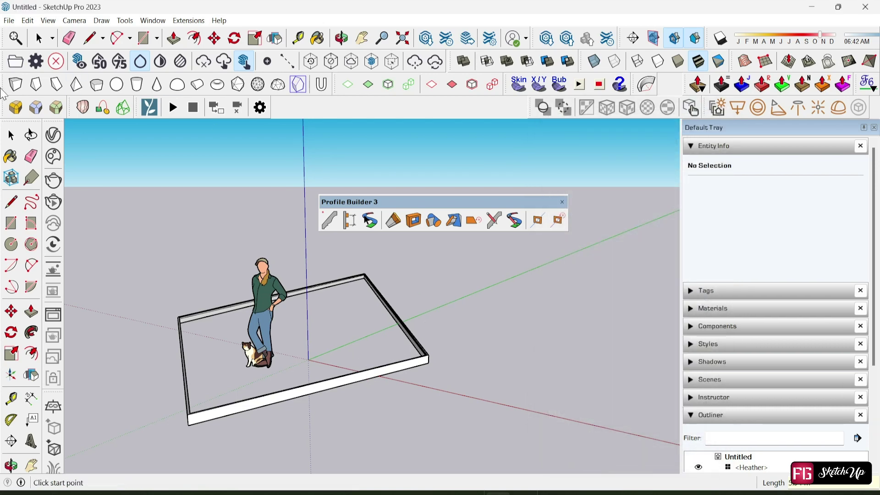
- Select the plinth frame and orbit the view around it
{"action": "left_click", "coordinate": [12, 136]}
{"action": "left_click", "coordinate": [366, 289]}
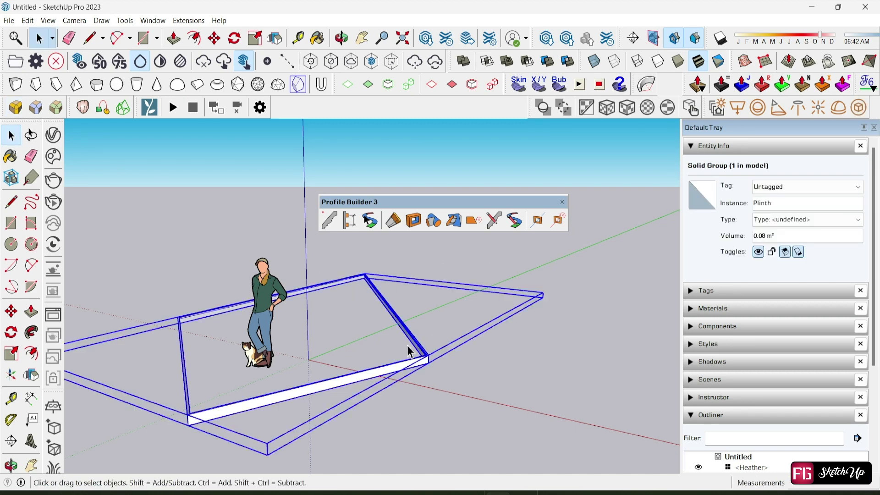
{"action": "scroll", "coordinate": [427, 367], "scroll_direction": "up", "scroll_amount": 3}
{"action": "scroll", "coordinate": [513, 329], "scroll_direction": "down", "scroll_amount": 2}
{"action": "mouse_move", "coordinate": [513, 329]}
{"action": "middle_mouse_down"}
{"action": "mouse_move", "coordinate": [514, 343]}
{"action": "mouse_move", "coordinate": [550, 359]}
{"action": "mouse_move", "coordinate": [517, 290]}
{"action": "middle_mouse_up"}
{"action": "scroll", "coordinate": [517, 290], "scroll_direction": "down", "scroll_amount": 3}
{"action": "scroll", "coordinate": [499, 326], "scroll_direction": "down", "scroll_amount": 1}
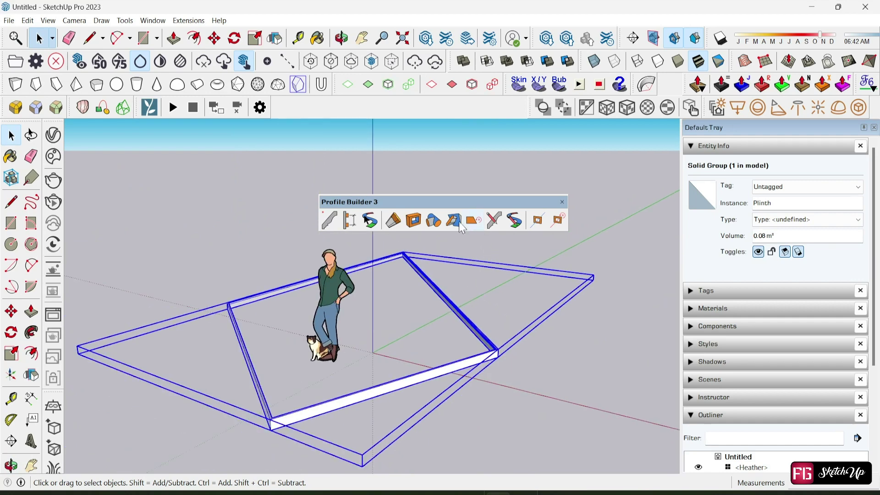
- Apply Mirror to all the plinth's member properties and select the rotation value
{"action": "left_click", "coordinate": [330, 220]}
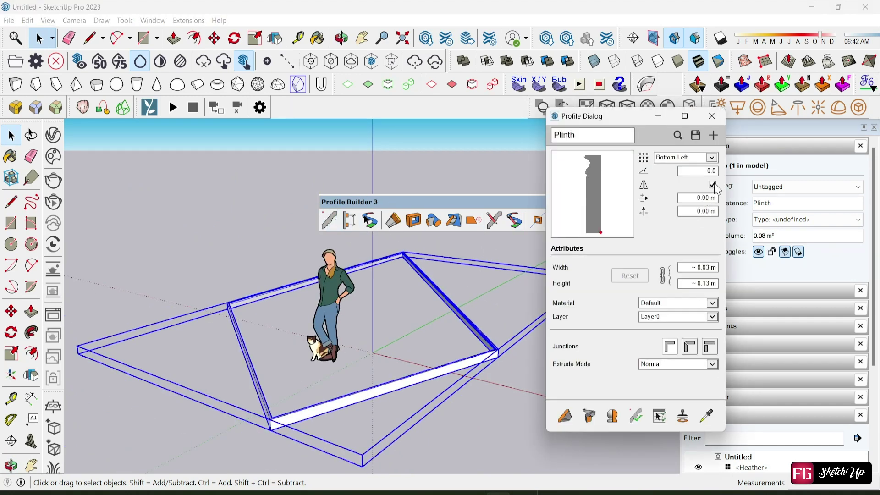
{"action": "left_click", "coordinate": [635, 413]}
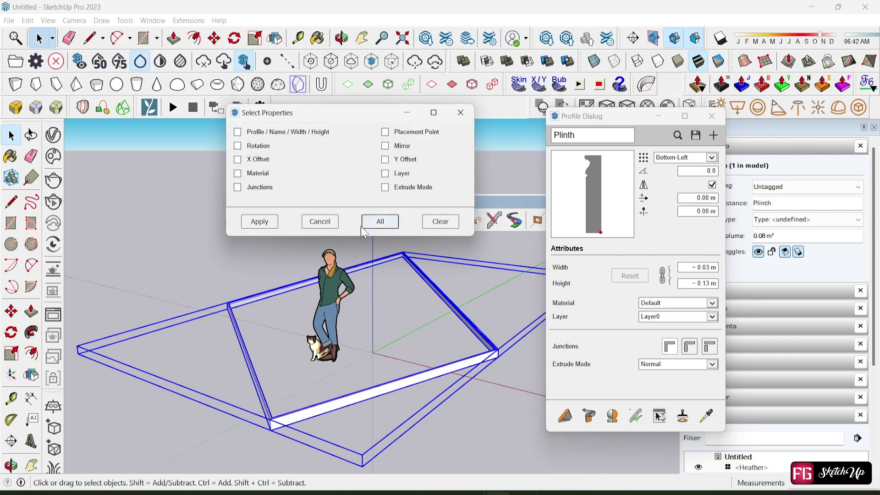
{"action": "left_click", "coordinate": [259, 222]}
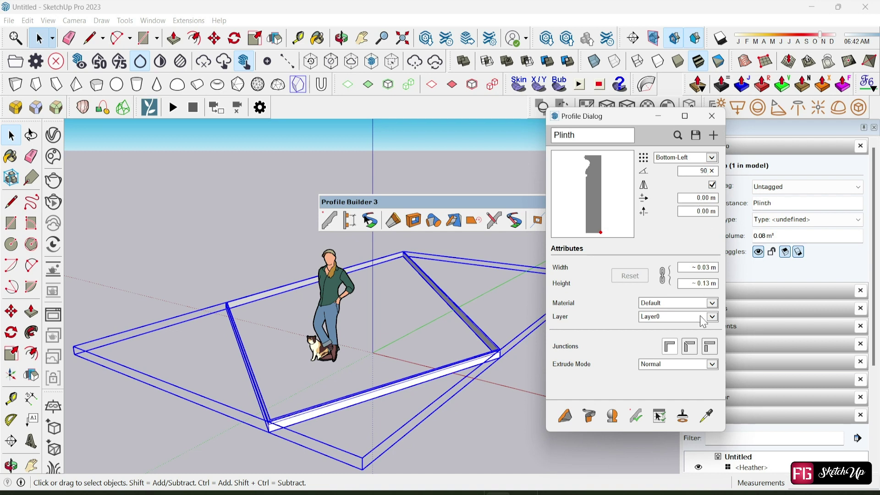
{"action": "left_click", "coordinate": [716, 171]}
{"action": "type", "text": "90"}
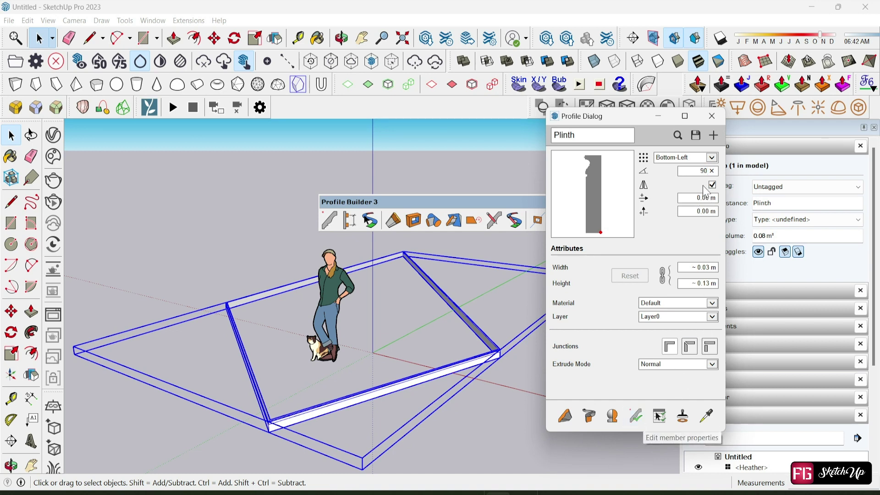
{"action": "double_click", "coordinate": [705, 170]}
- Set the plinth profile rotation to 360, apply it to all properties, and close the dialog
{"action": "type", "text": "1"}
{"action": "key", "text": "BackSpace"}
{"action": "type", "text": "360"}
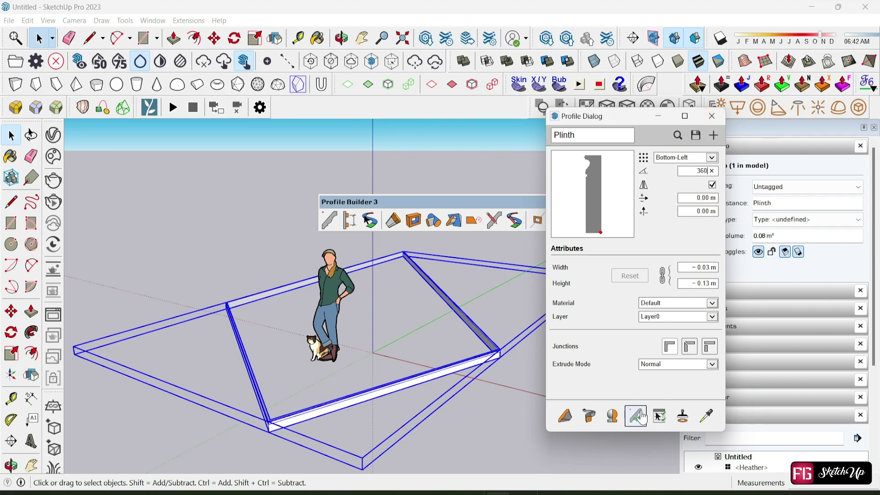
{"action": "left_click", "coordinate": [642, 418]}
{"action": "left_click", "coordinate": [267, 227]}
{"action": "scroll", "coordinate": [479, 359], "scroll_direction": "up", "scroll_amount": 2}
{"action": "scroll", "coordinate": [488, 378], "scroll_direction": "up", "scroll_amount": 2}
{"action": "scroll", "coordinate": [516, 380], "scroll_direction": "down", "scroll_amount": 2}
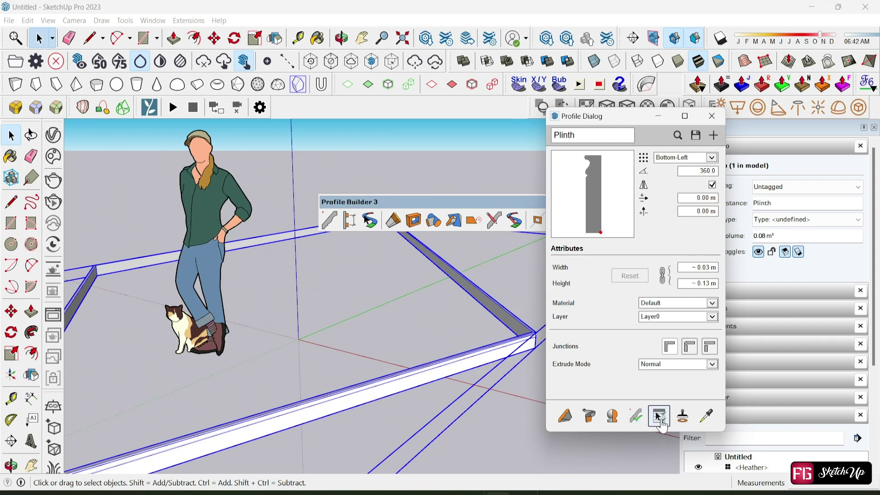
{"action": "left_click", "coordinate": [711, 116]}
- Orbit around the rebuilt plinth frame and dock the Profile Builder 3 toolbar
{"action": "scroll", "coordinate": [527, 355], "scroll_direction": "up", "scroll_amount": 3}
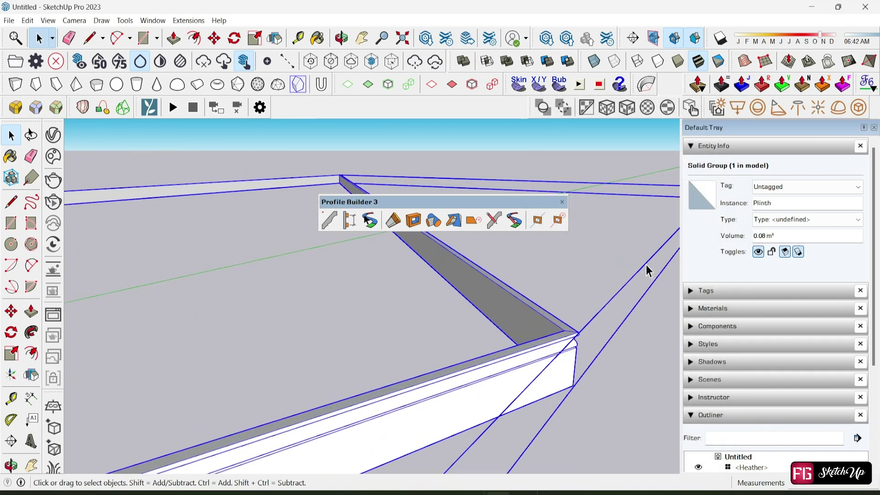
{"action": "mouse_move", "coordinate": [598, 260]}
{"action": "middle_mouse_down"}
{"action": "mouse_move", "coordinate": [545, 251]}
{"action": "mouse_move", "coordinate": [583, 273]}
{"action": "middle_mouse_up"}
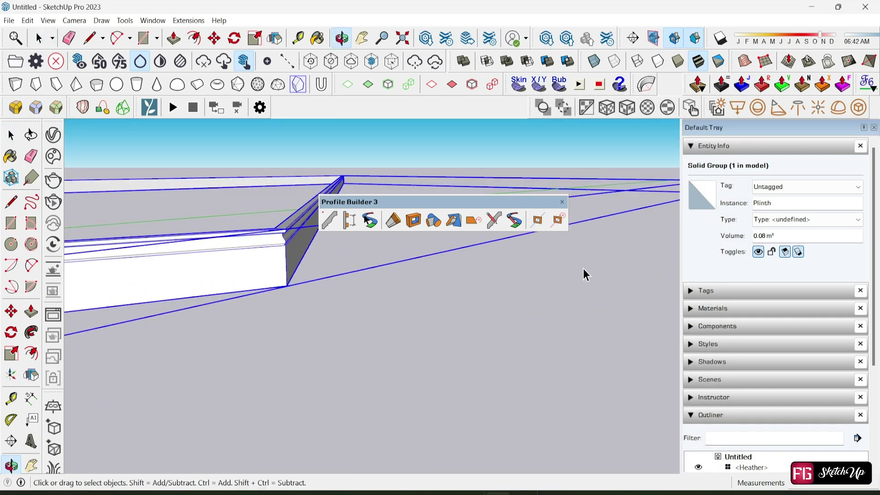
{"action": "mouse_move", "coordinate": [371, 256]}
{"action": "middle_mouse_down"}
{"action": "mouse_move", "coordinate": [351, 276]}
{"action": "mouse_move", "coordinate": [403, 282]}
{"action": "mouse_move", "coordinate": [394, 290]}
{"action": "middle_mouse_up"}
{"action": "left_click", "coordinate": [351, 277]}
{"action": "mouse_move", "coordinate": [186, 215]}
{"action": "middle_mouse_down"}
{"action": "mouse_move", "coordinate": [298, 238]}
{"action": "mouse_move", "coordinate": [331, 268]}
{"action": "mouse_move", "coordinate": [338, 402]}
{"action": "mouse_move", "coordinate": [498, 298]}
{"action": "middle_mouse_up"}
{"action": "middle_click_drag", "start_coordinate": [452, 393], "coordinate": [491, 403]}
{"action": "mouse_move", "coordinate": [412, 202]}
{"action": "left_mouse_down"}
{"action": "mouse_move", "coordinate": [417, 144]}
{"action": "mouse_move", "coordinate": [369, 94]}
{"action": "left_mouse_up"}
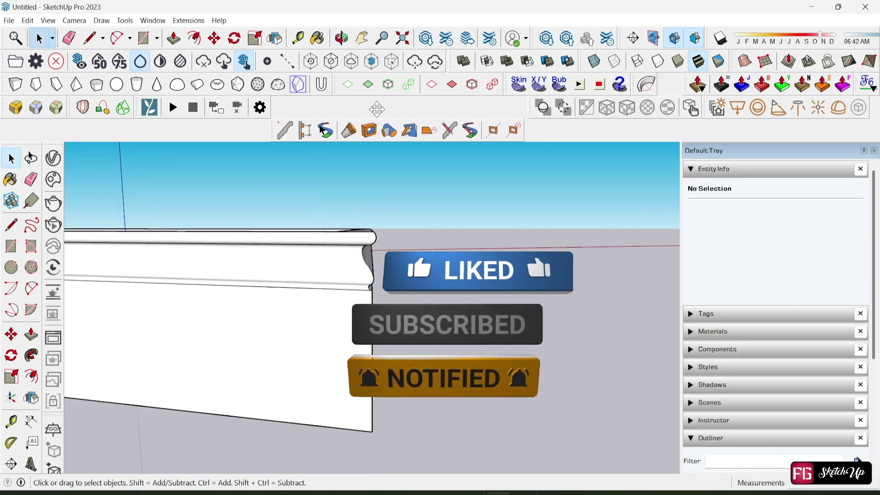
- Zoom out to see the whole plinth frame, then close SketchUp
{"action": "scroll", "coordinate": [390, 249], "scroll_direction": "down", "scroll_amount": 2}
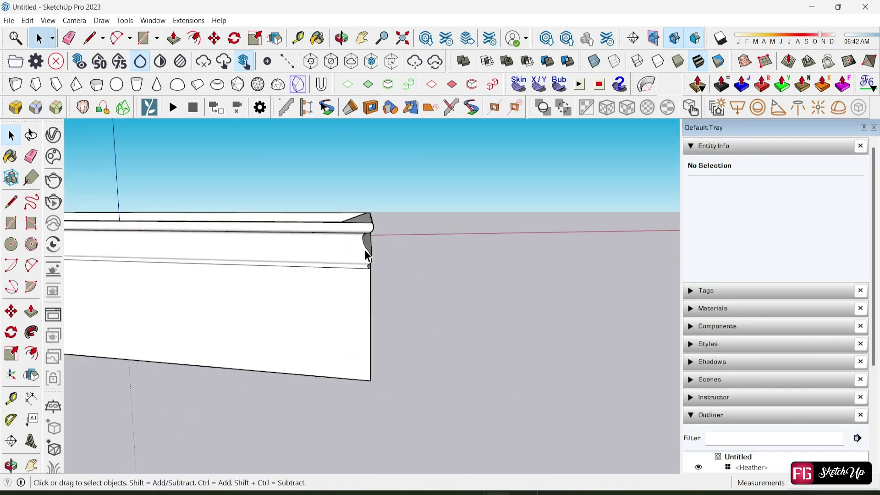
{"action": "scroll", "coordinate": [367, 251], "scroll_direction": "down", "scroll_amount": 1}
{"action": "scroll", "coordinate": [369, 254], "scroll_direction": "down", "scroll_amount": 2}
{"action": "scroll", "coordinate": [368, 254], "scroll_direction": "down", "scroll_amount": 1}
{"action": "scroll", "coordinate": [369, 261], "scroll_direction": "down", "scroll_amount": 1}
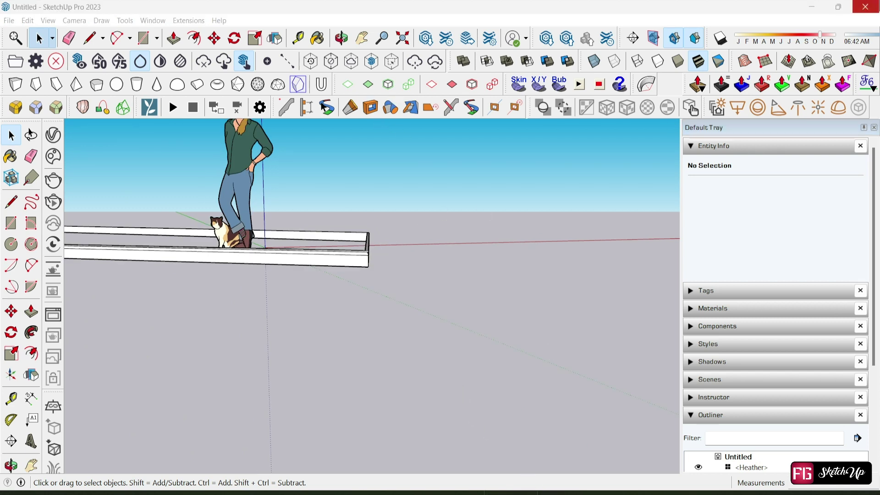
{"action": "left_click", "coordinate": [865, 6]}
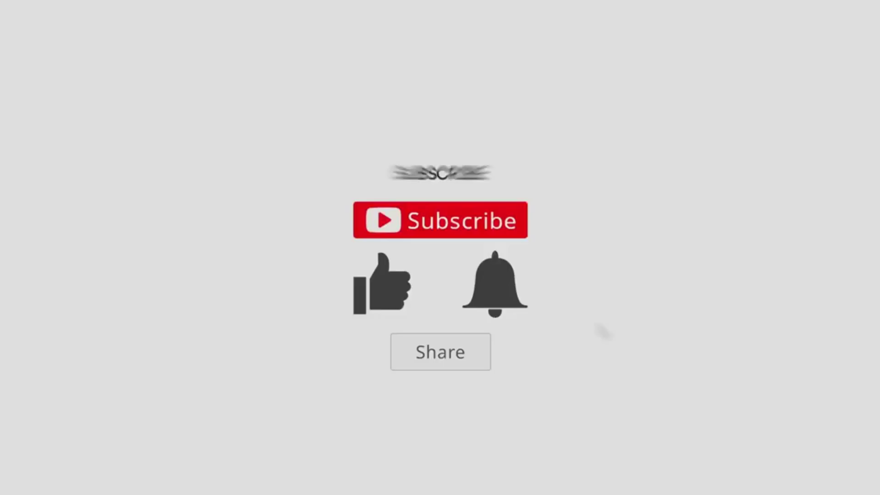